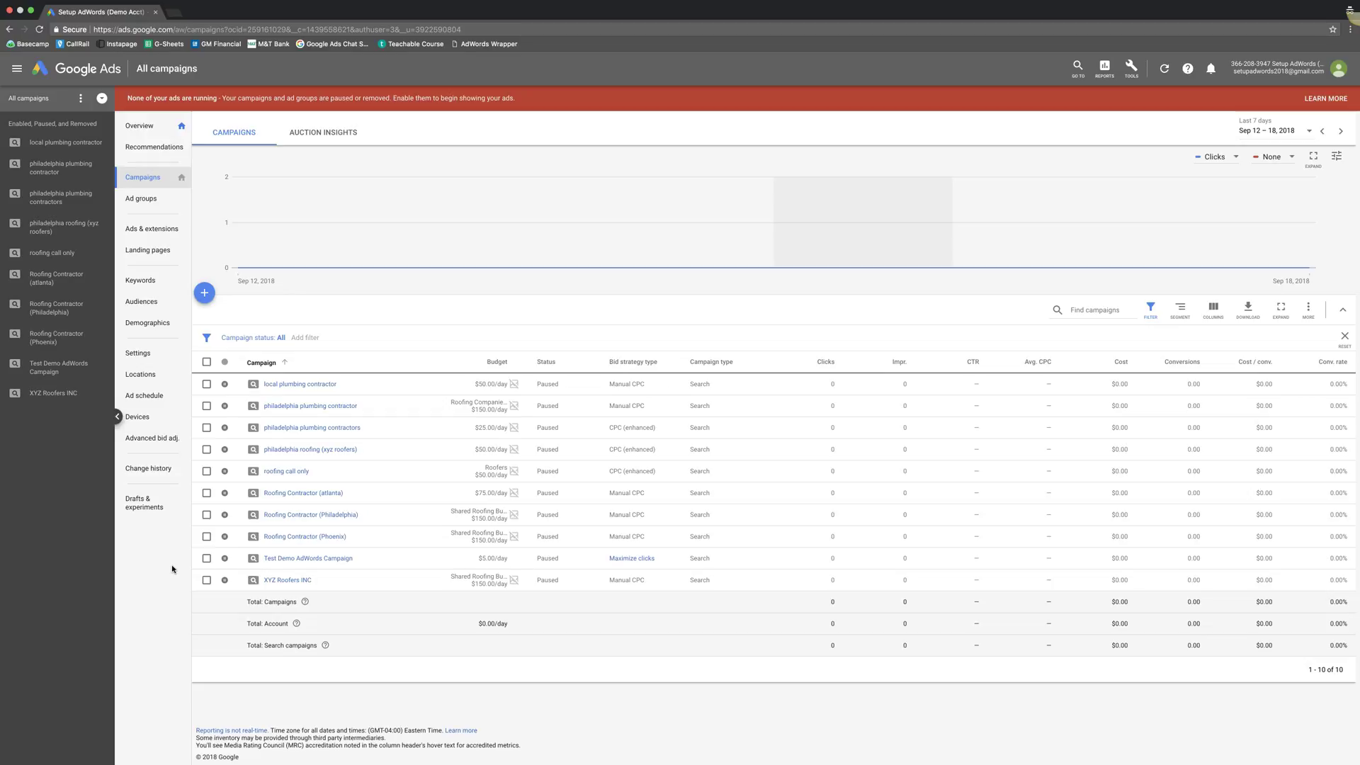
- Open the local plumbing contractor campaign's settings and start changing its bid strategy
{"action": "left_click", "coordinate": [293, 385]}
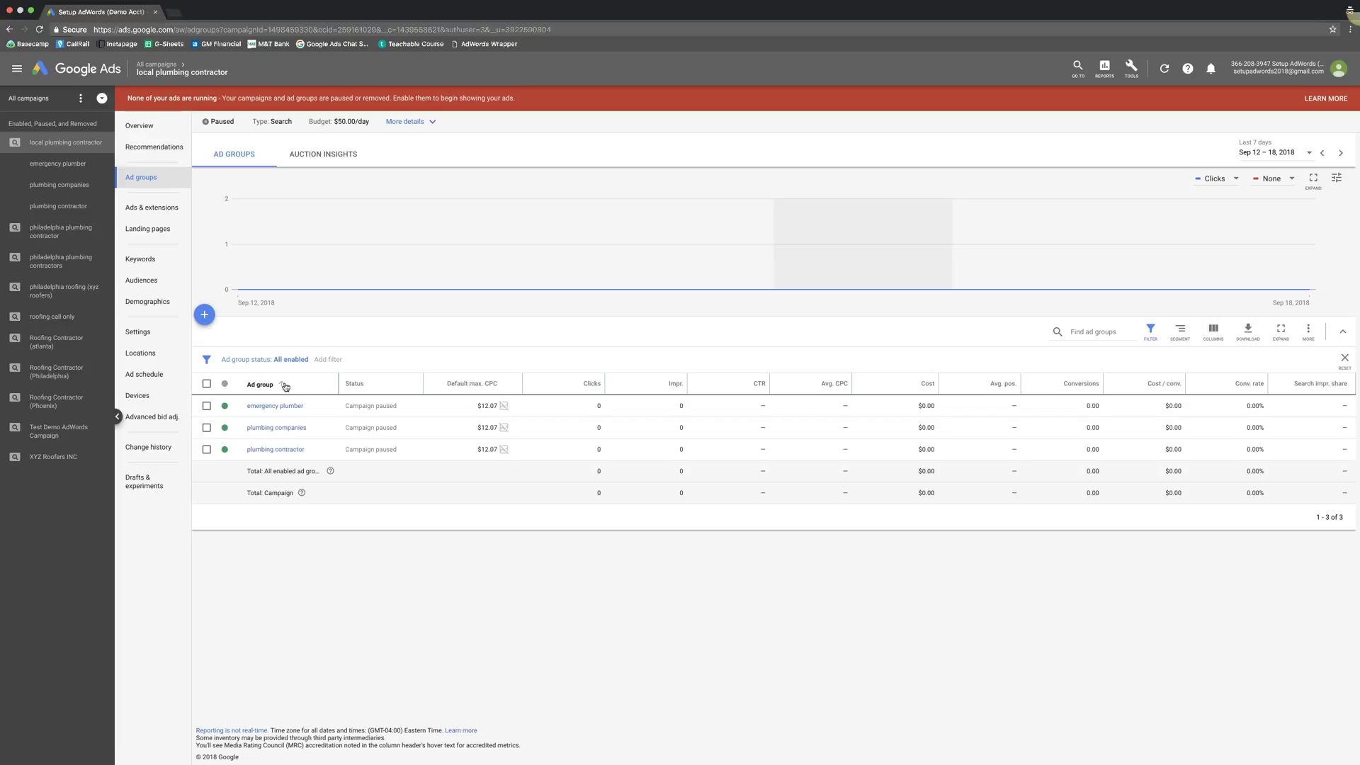
{"action": "left_click", "coordinate": [148, 333]}
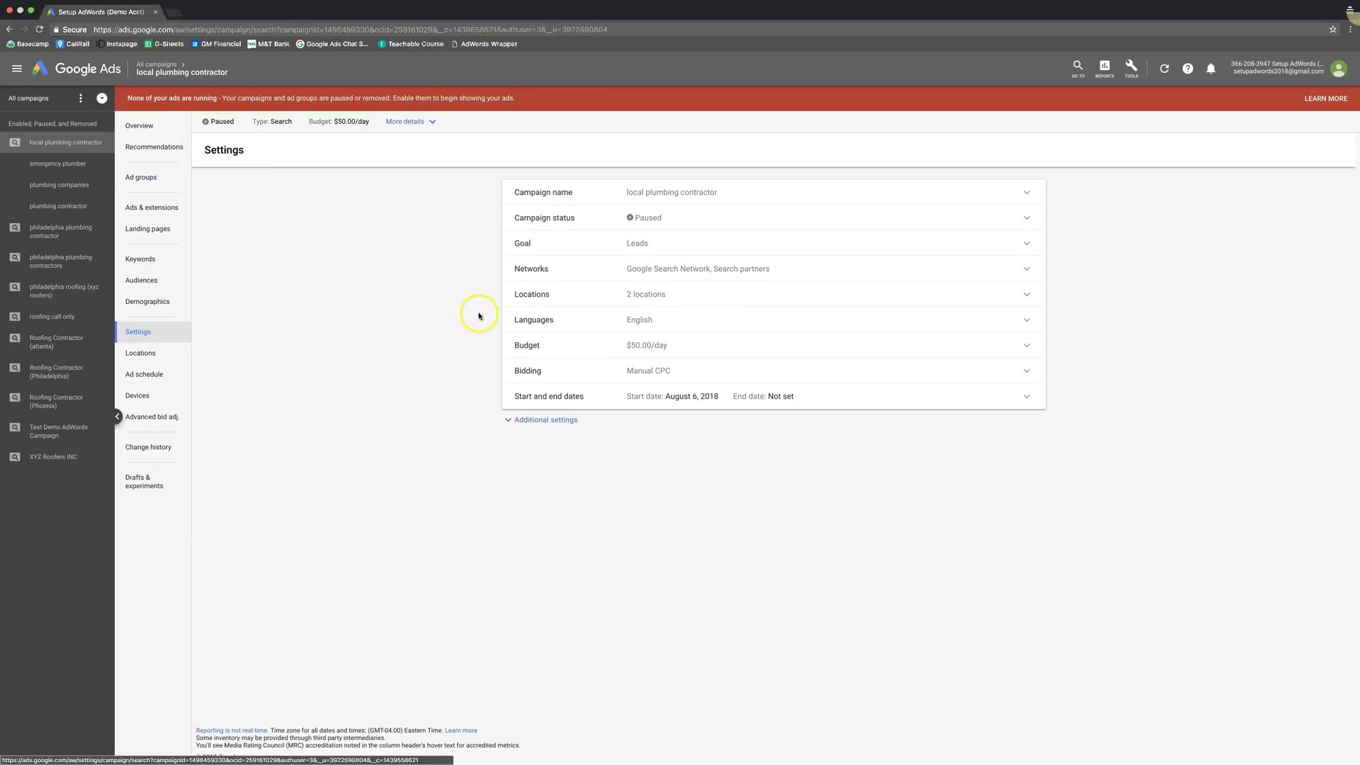
{"action": "left_click", "coordinate": [559, 370]}
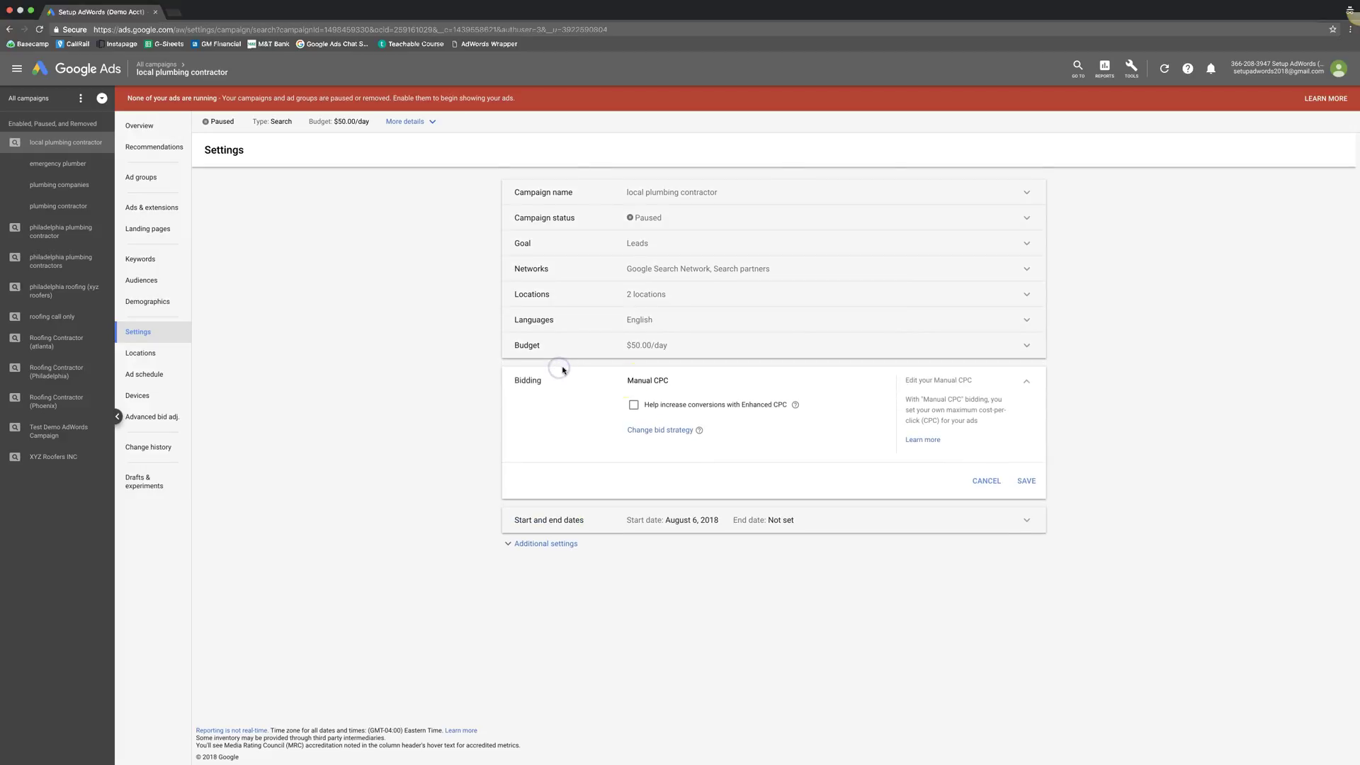
{"action": "left_click", "coordinate": [664, 432]}
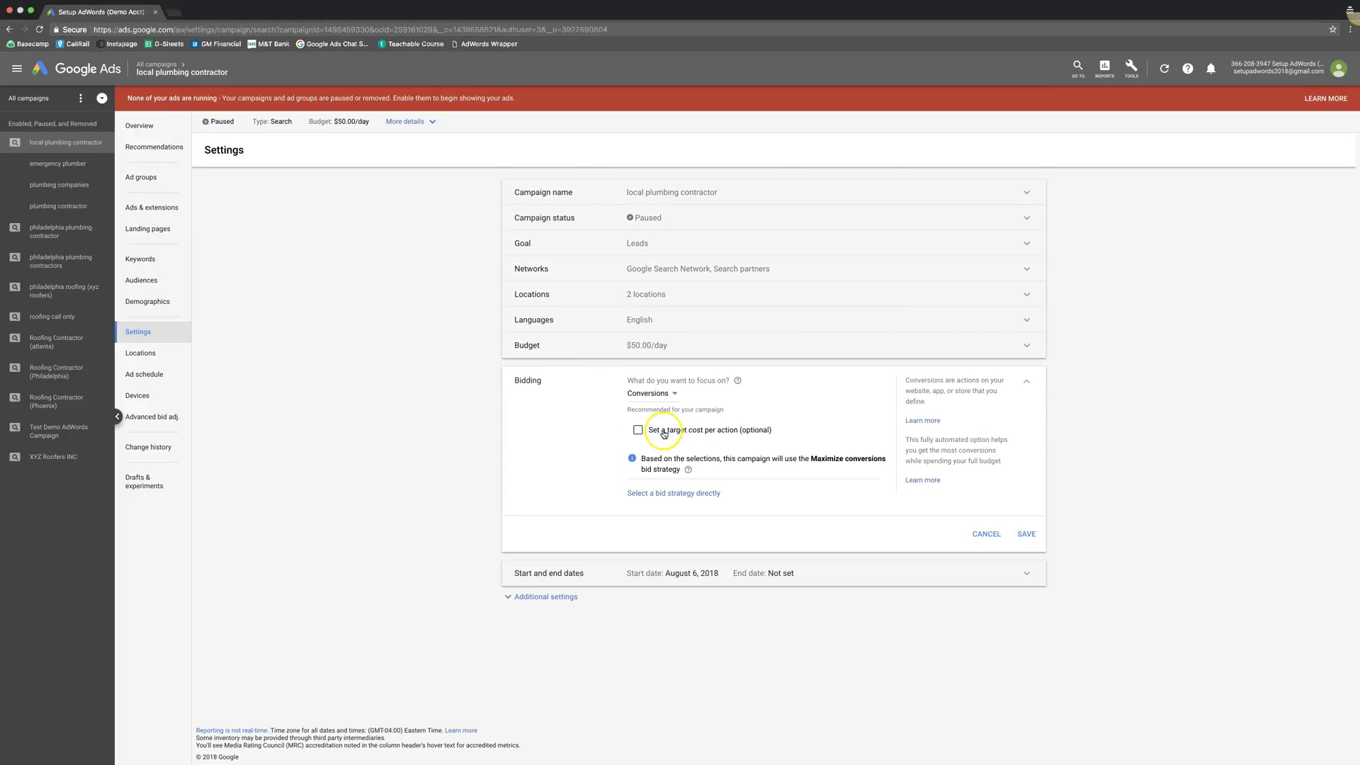
- Set the bidding focus to Clicks, then choose to select a bid strategy directly from the full list
{"action": "left_click", "coordinate": [651, 393]}
{"action": "left_click", "coordinate": [646, 480]}
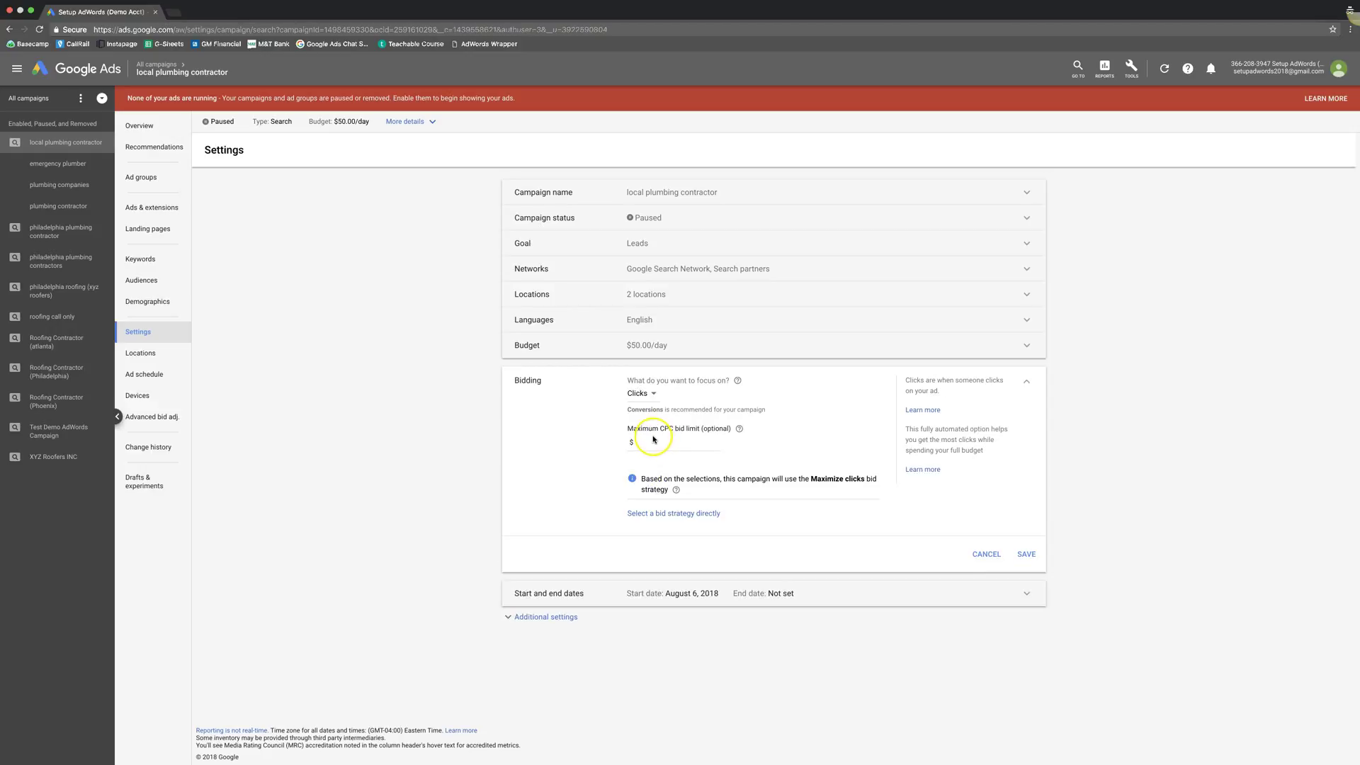
{"action": "left_click", "coordinate": [657, 513]}
{"action": "left_click", "coordinate": [658, 401]}
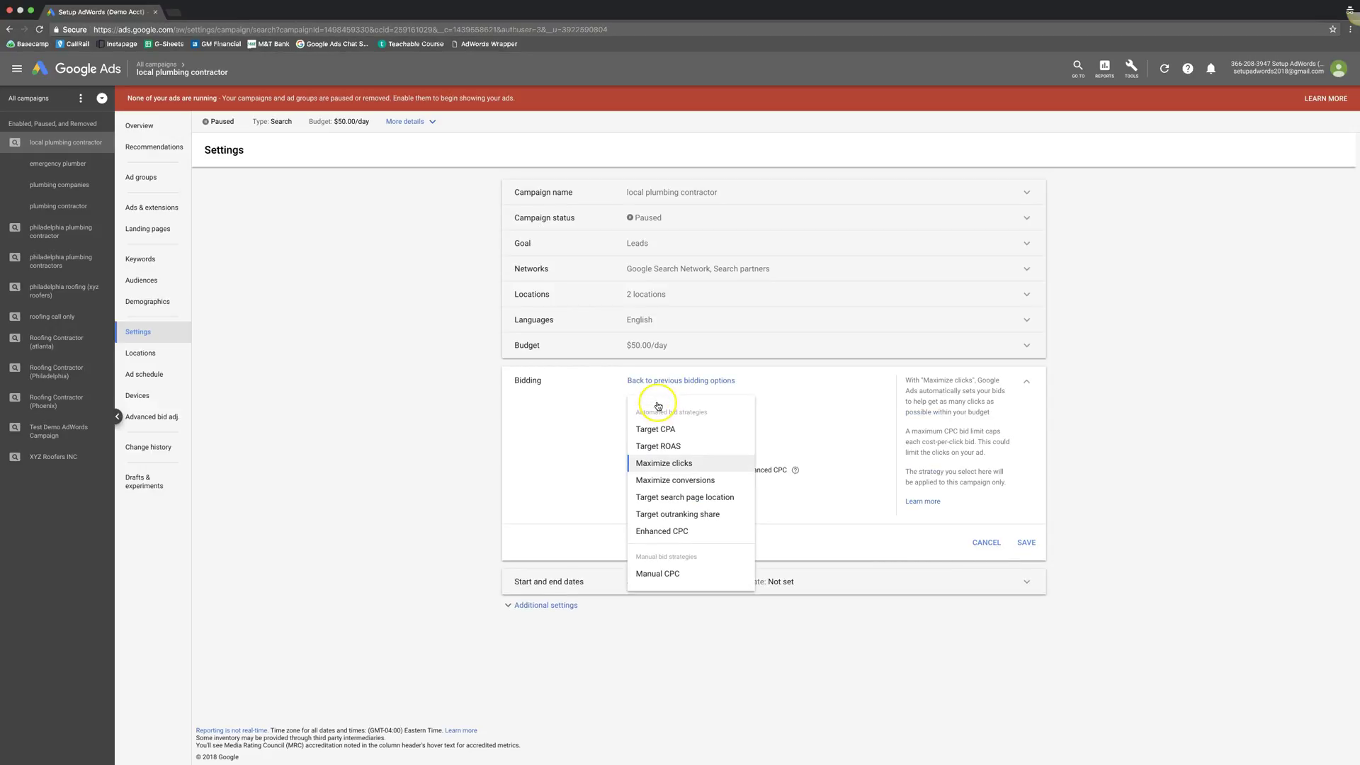
{"action": "left_click", "coordinate": [616, 390]}
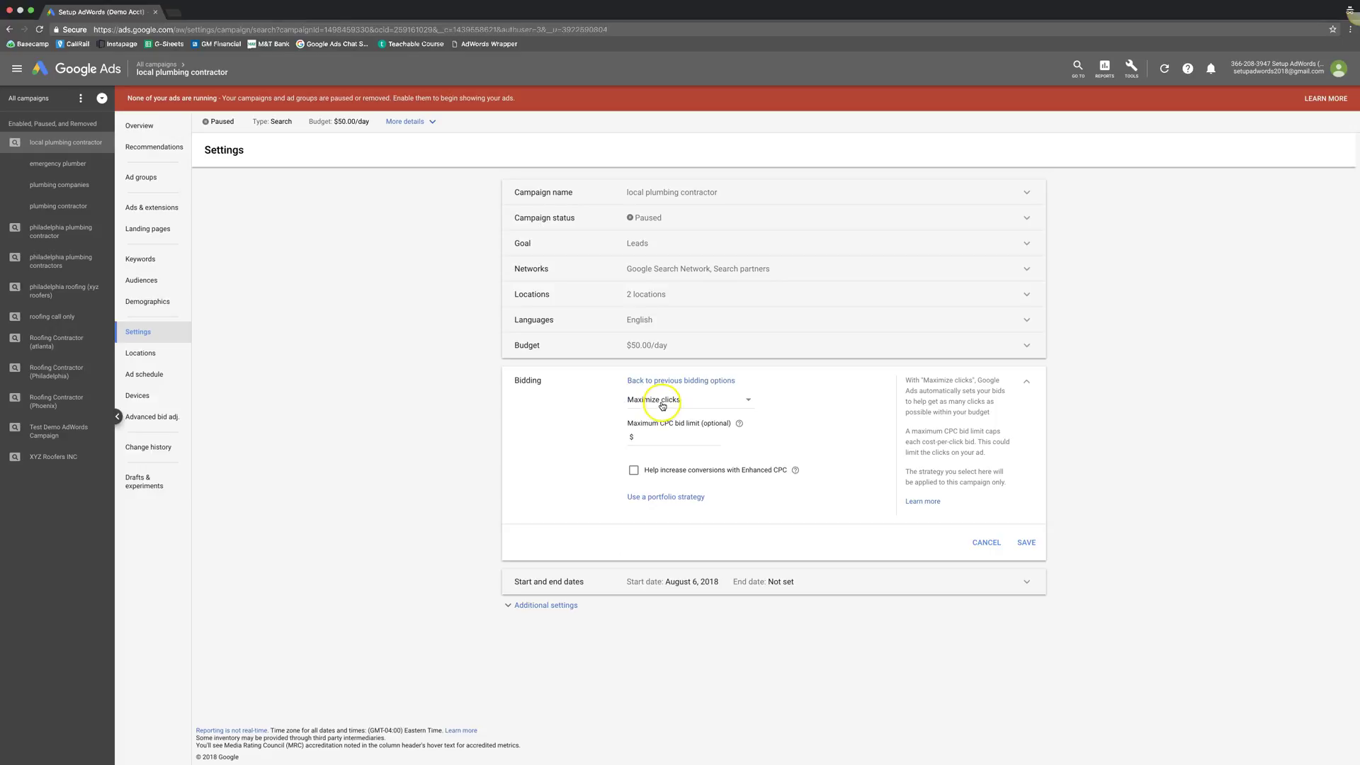
{"action": "left_click", "coordinate": [663, 402]}
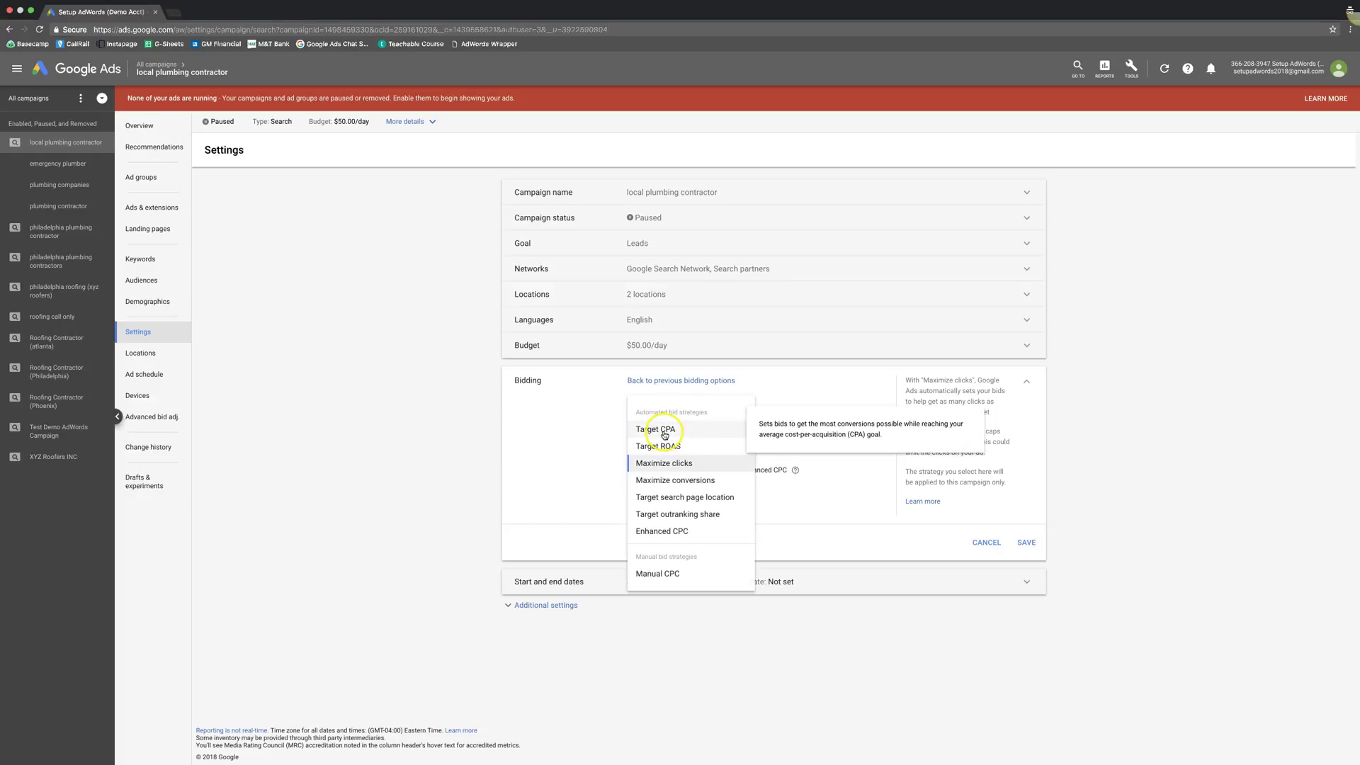
- Choose Target CPA as the bid strategy and enter a $25.00 target CPA
{"action": "left_click", "coordinate": [665, 431]}
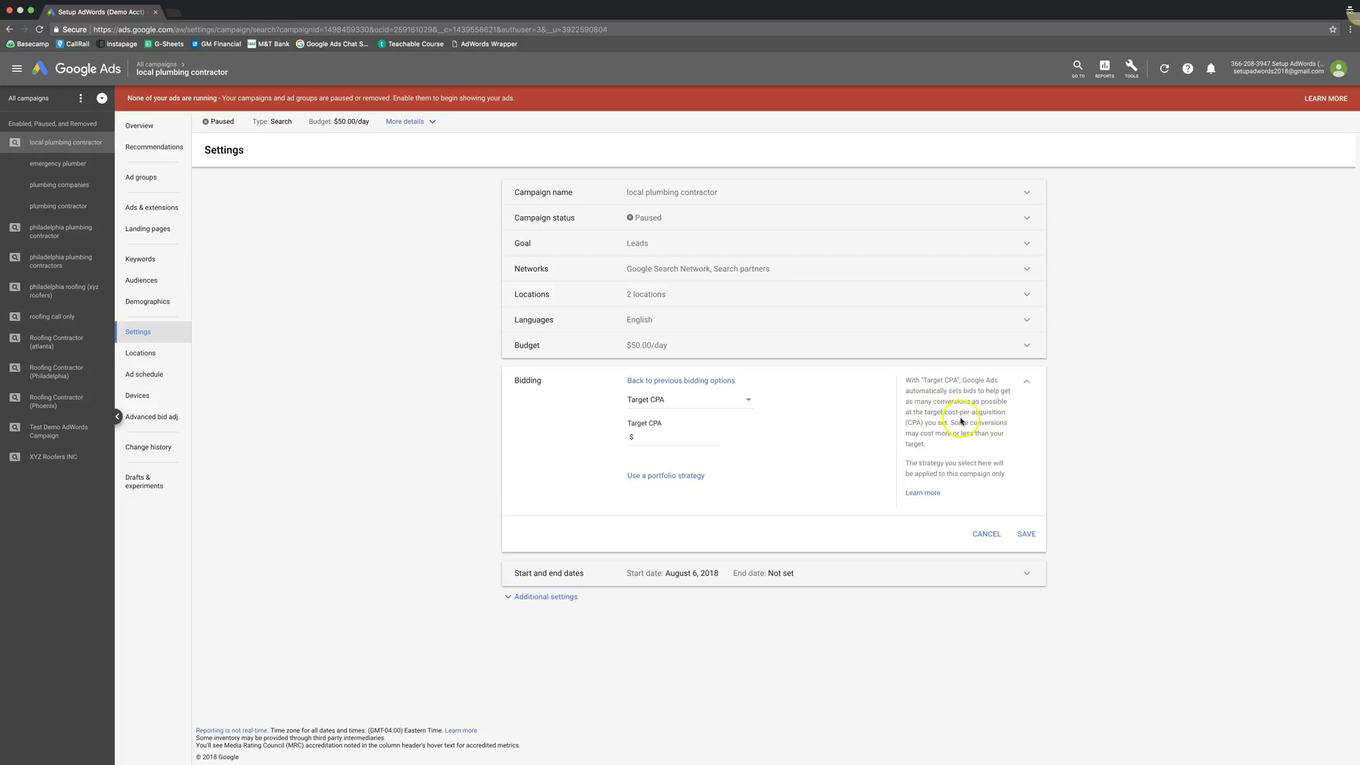
{"action": "left_click", "coordinate": [657, 438]}
{"action": "type", "text": "25"}
{"action": "left_click", "coordinate": [592, 451]}
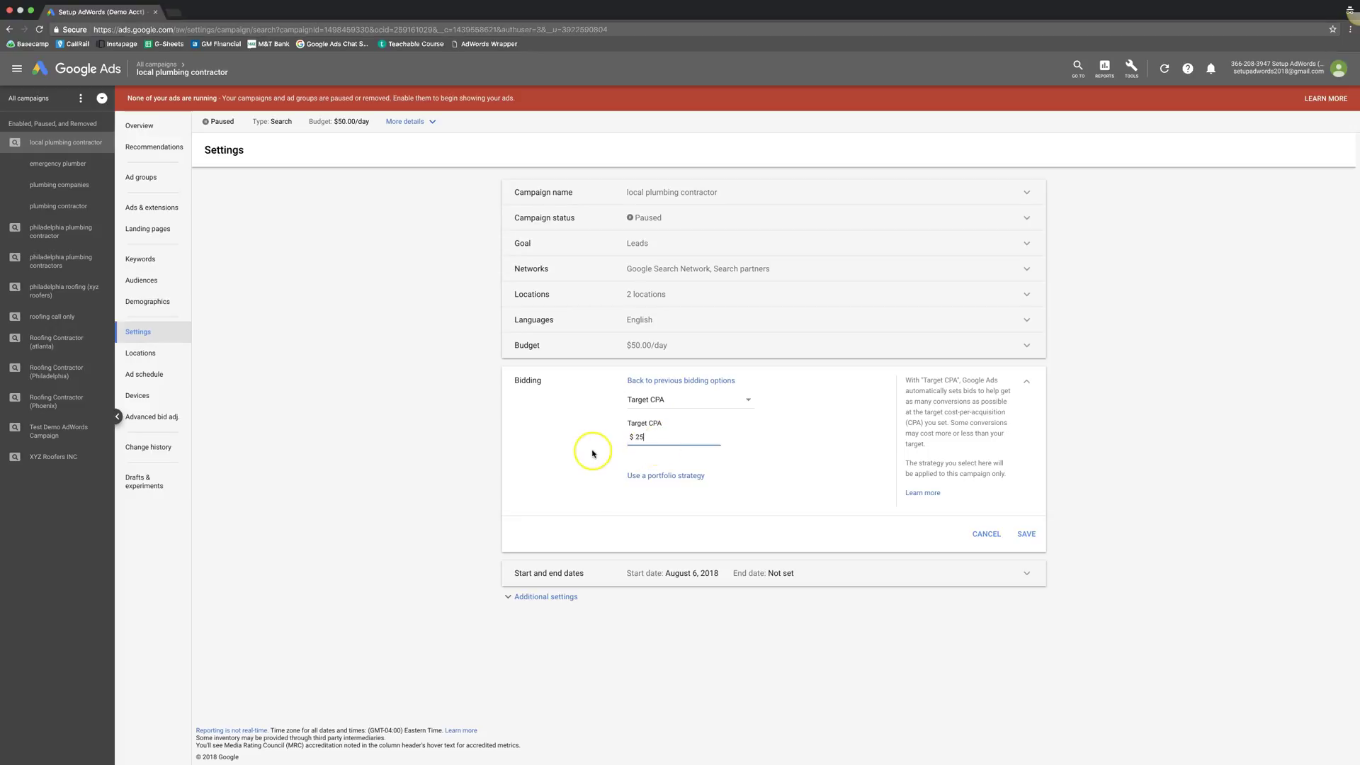
{"action": "left_click", "coordinate": [659, 437]}
{"action": "double_click", "coordinate": [651, 438]}
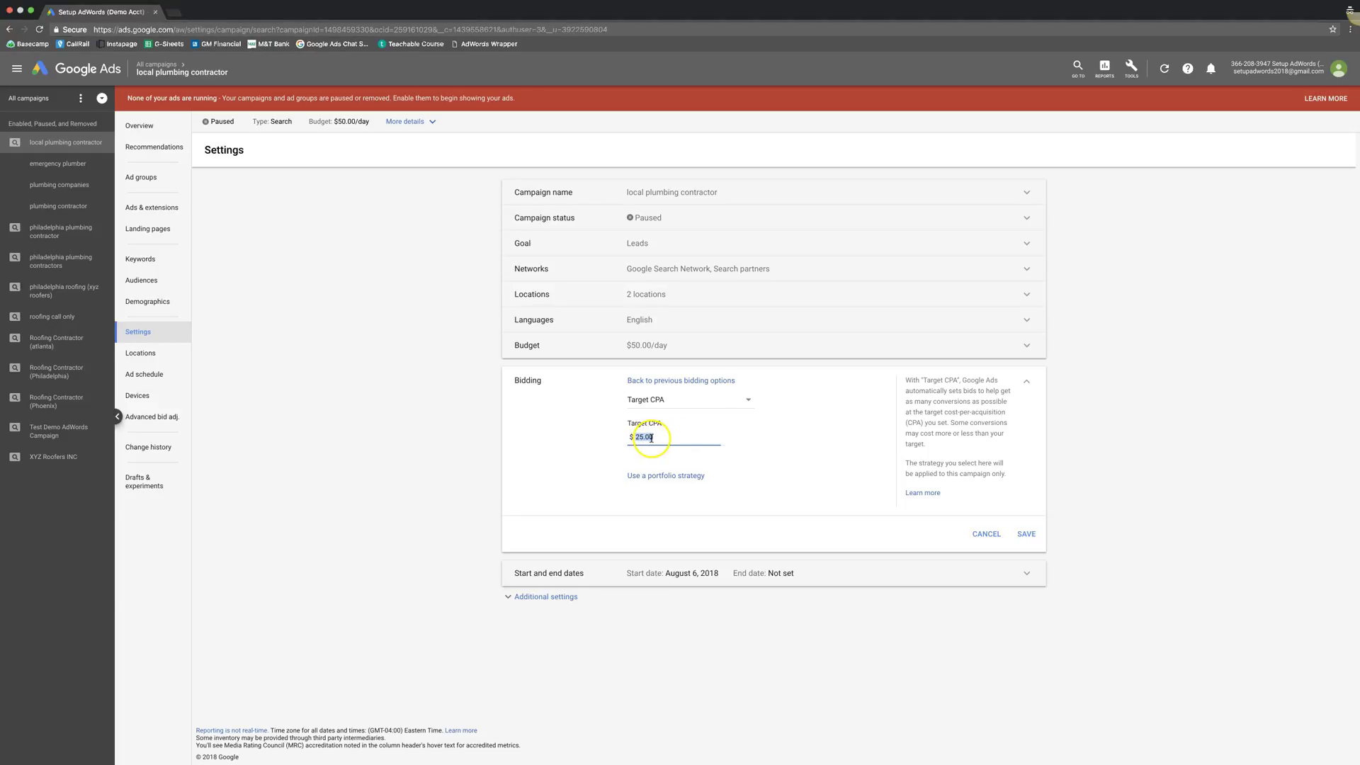
{"action": "left_click", "coordinate": [651, 437]}
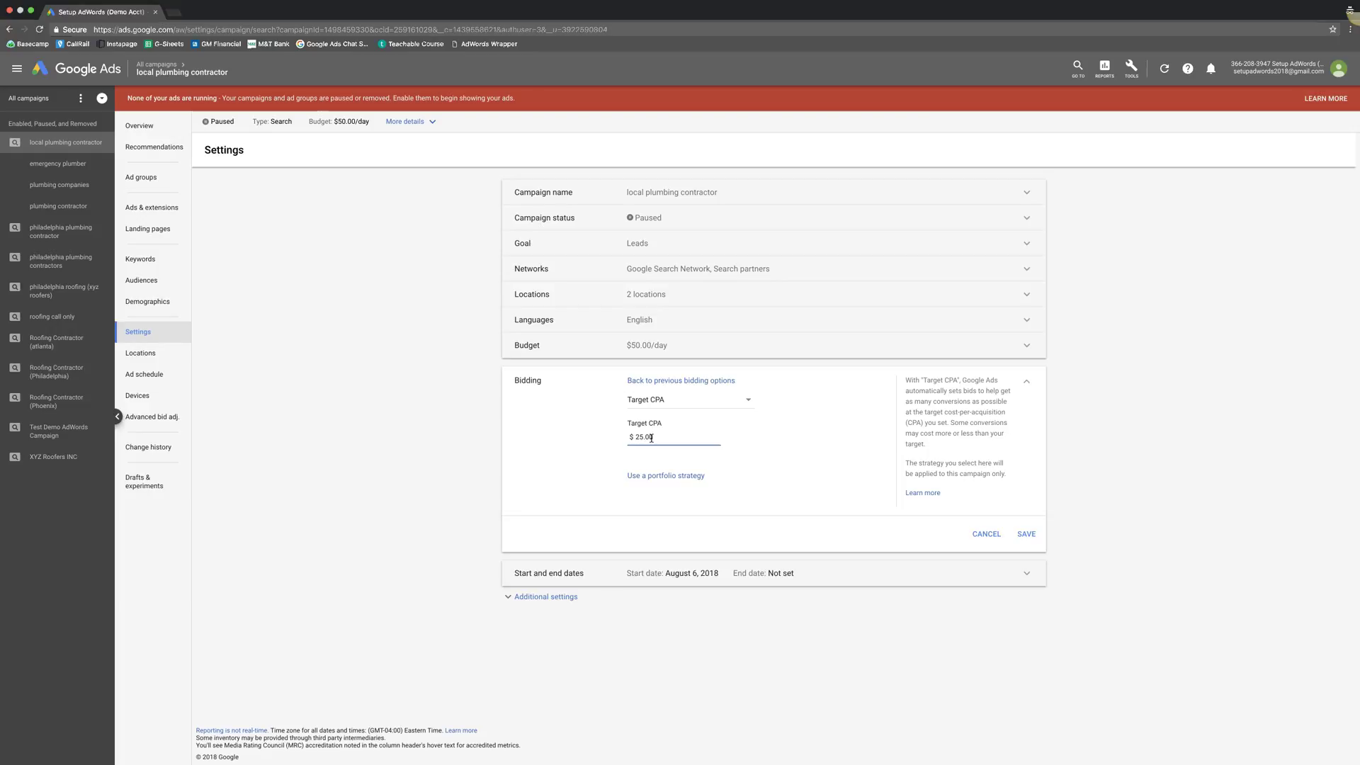
{"action": "left_click", "coordinate": [668, 436]}
- Switch the bid strategy from Target CPA to Target ROAS, leaving its percentage target blank
{"action": "left_click", "coordinate": [666, 400]}
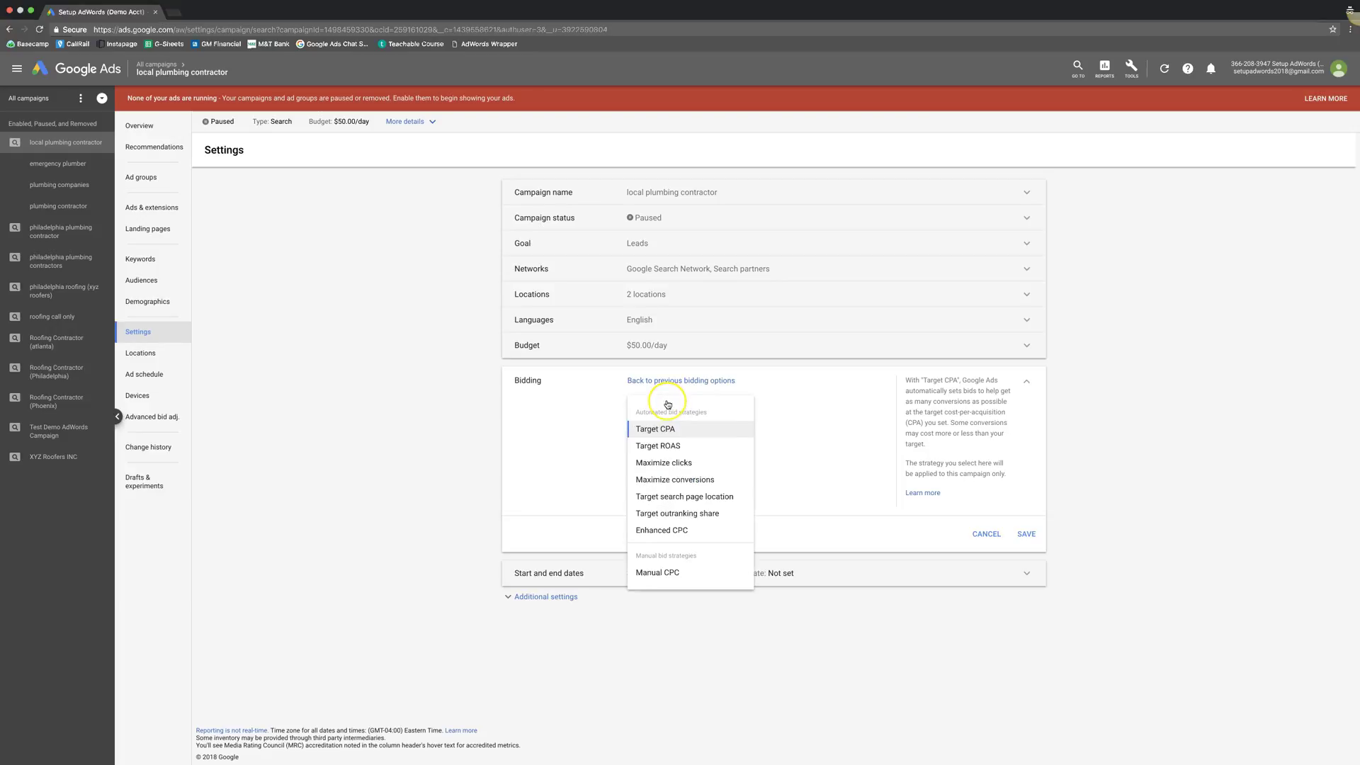
{"action": "left_click", "coordinate": [652, 449]}
{"action": "left_click", "coordinate": [683, 454]}
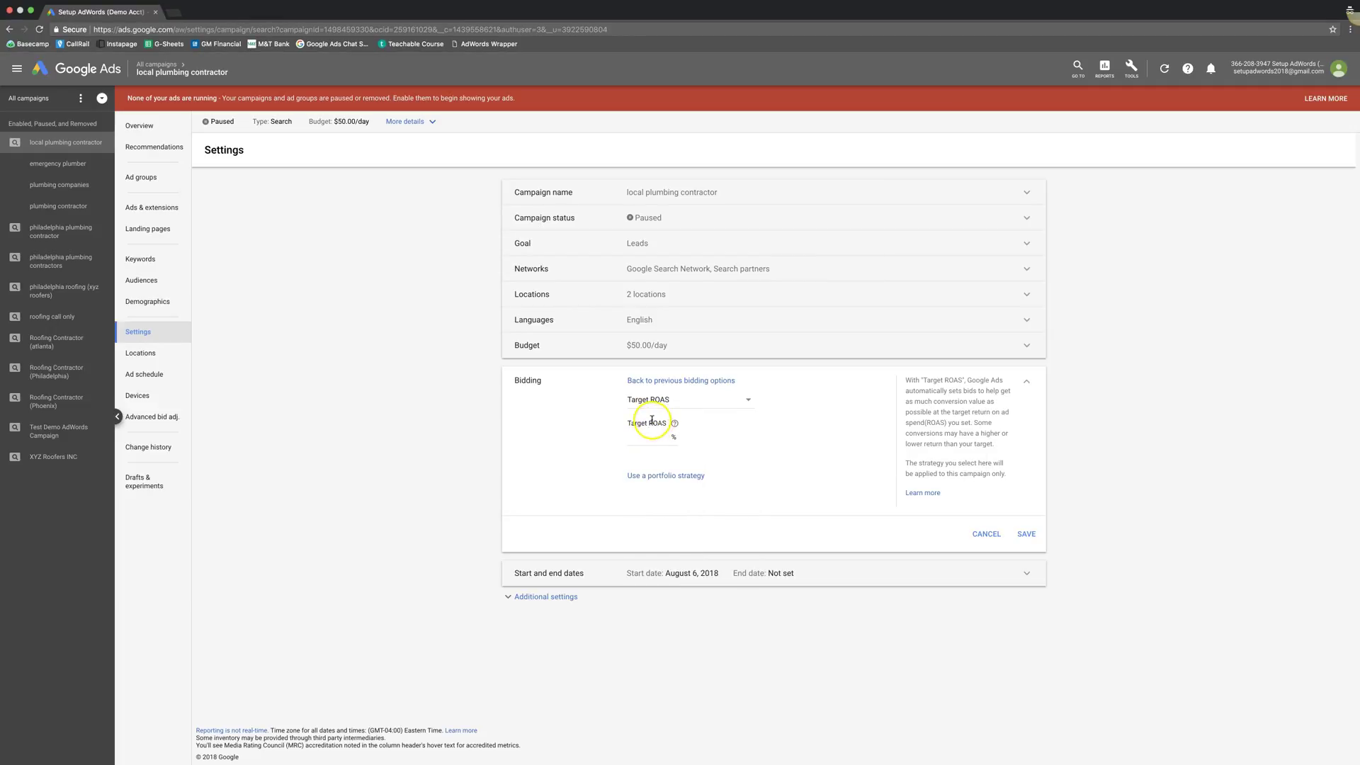
{"action": "left_click", "coordinate": [645, 438]}
{"action": "mouse_move", "coordinate": [675, 425]}
{"action": "left_click", "coordinate": [643, 401]}
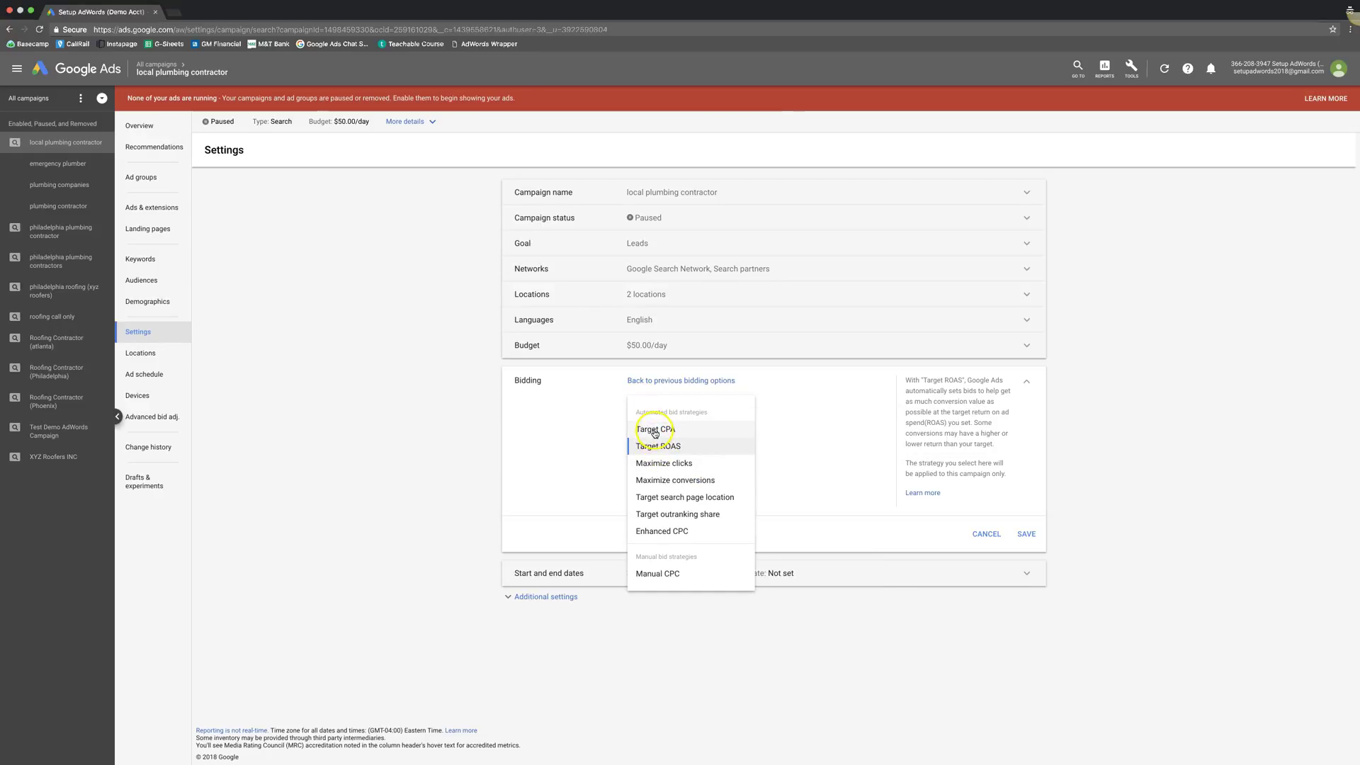
- Switch the bid strategy back to Target CPA and confirm the $25.00 target amount
{"action": "left_click", "coordinate": [652, 432]}
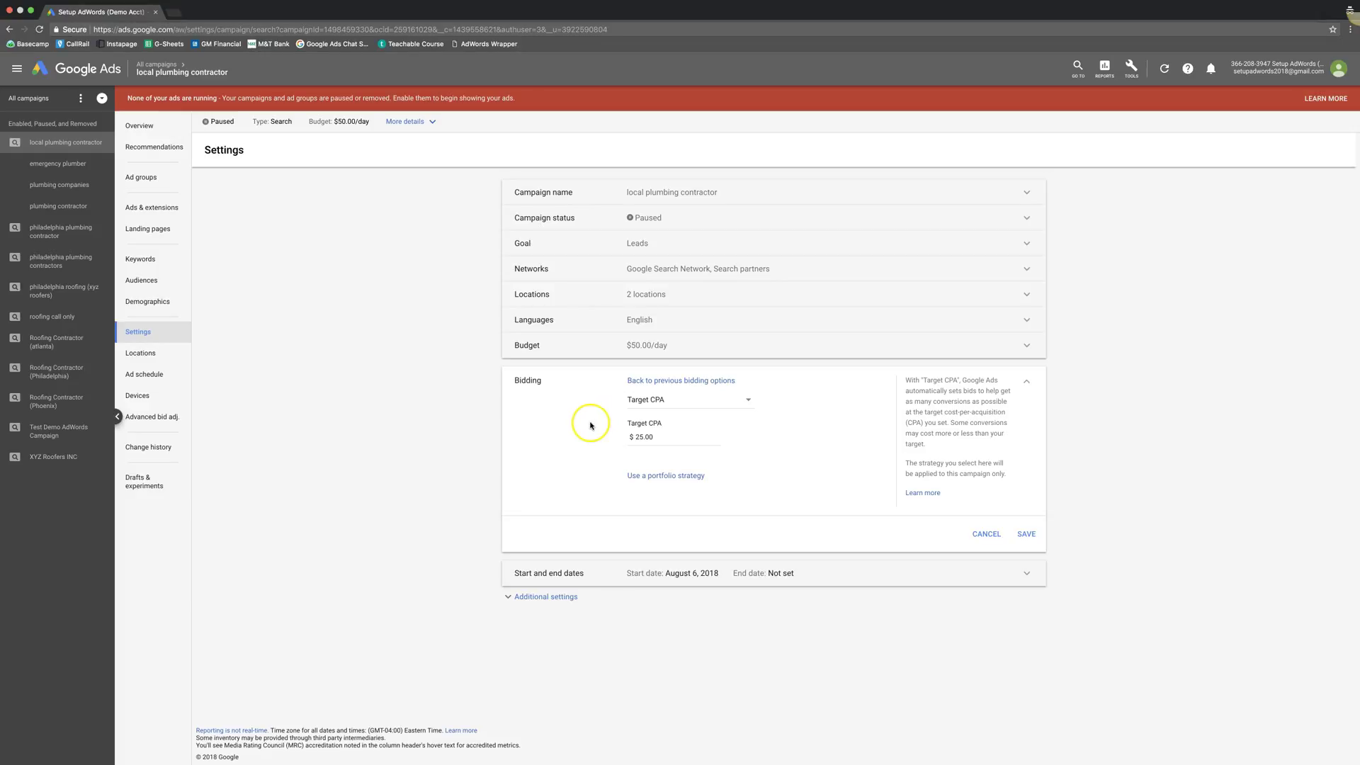
{"action": "left_click", "coordinate": [462, 408]}
{"action": "left_click", "coordinate": [656, 435]}
{"action": "left_click", "coordinate": [642, 436]}
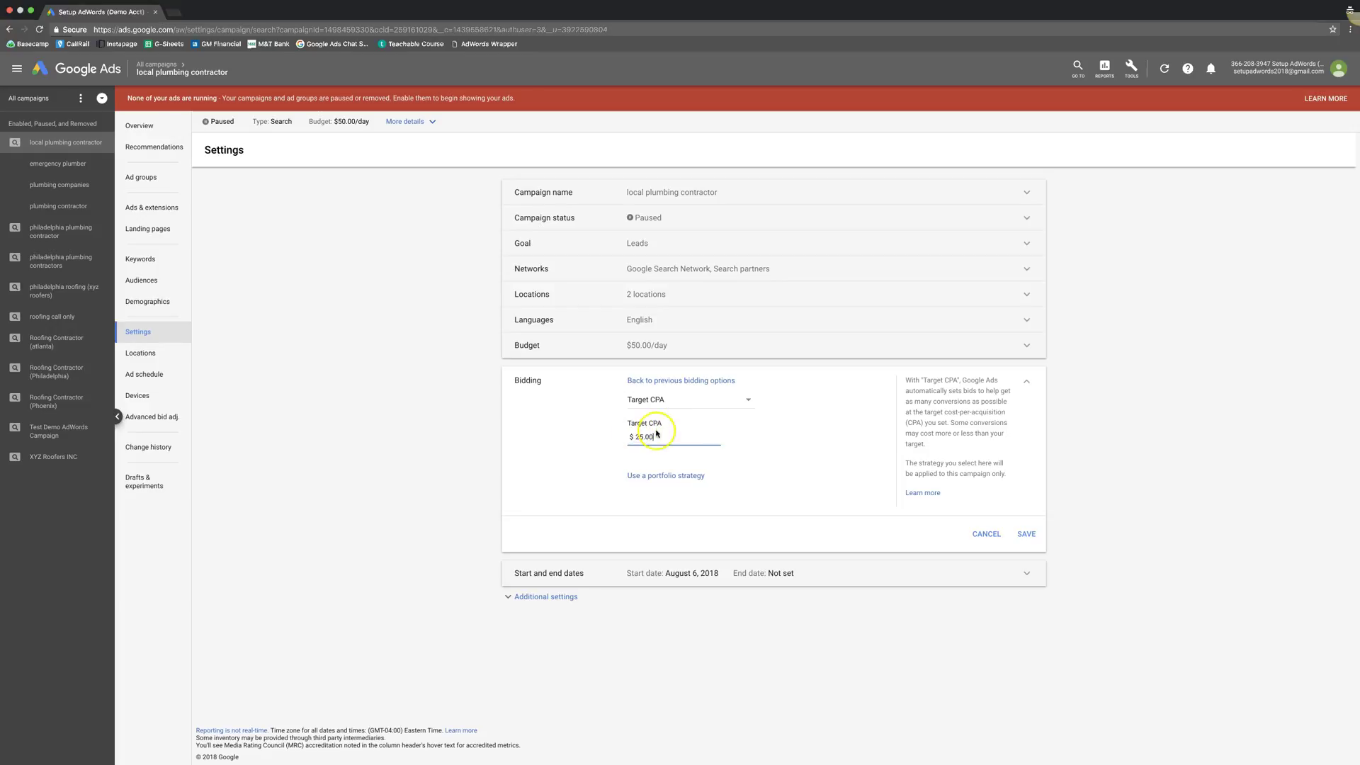
{"action": "left_click", "coordinate": [635, 437]}
{"action": "left_click", "coordinate": [642, 437]}
{"action": "left_click", "coordinate": [643, 437]}
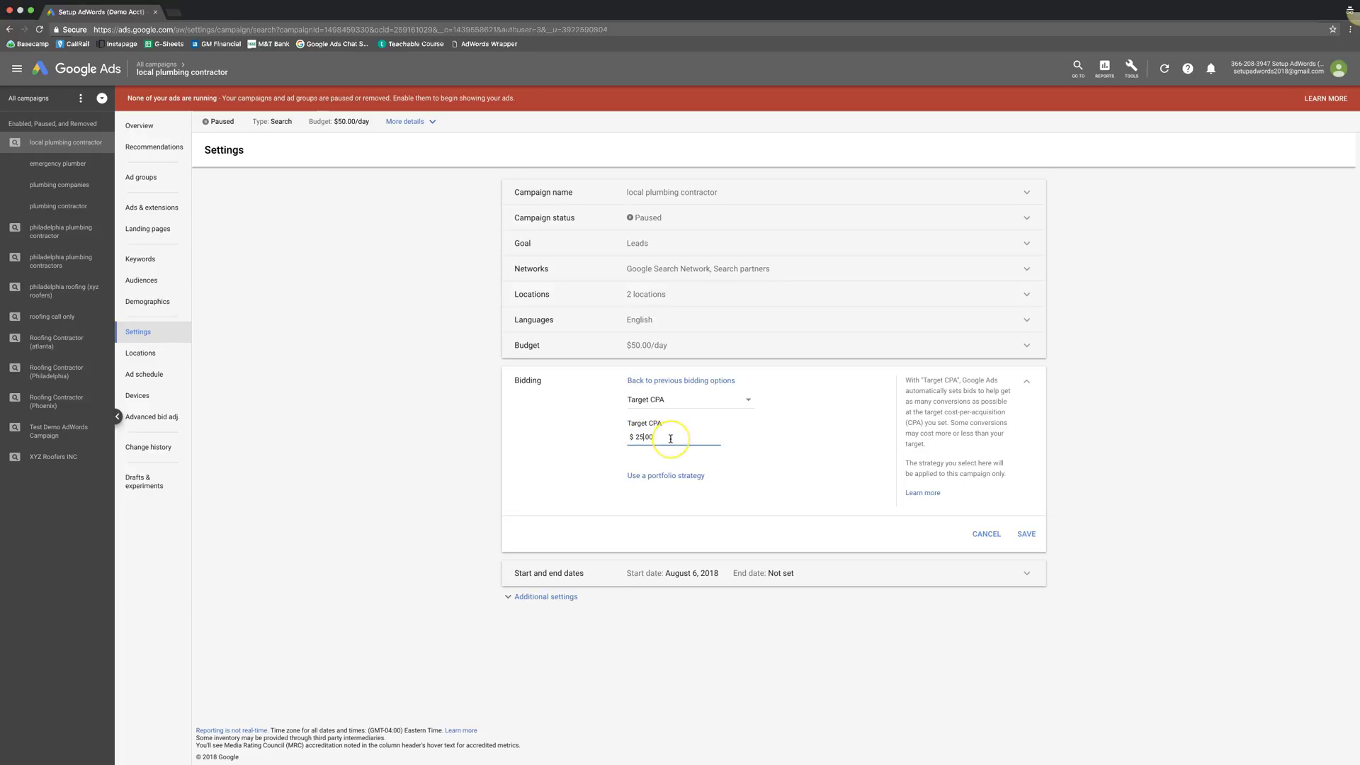